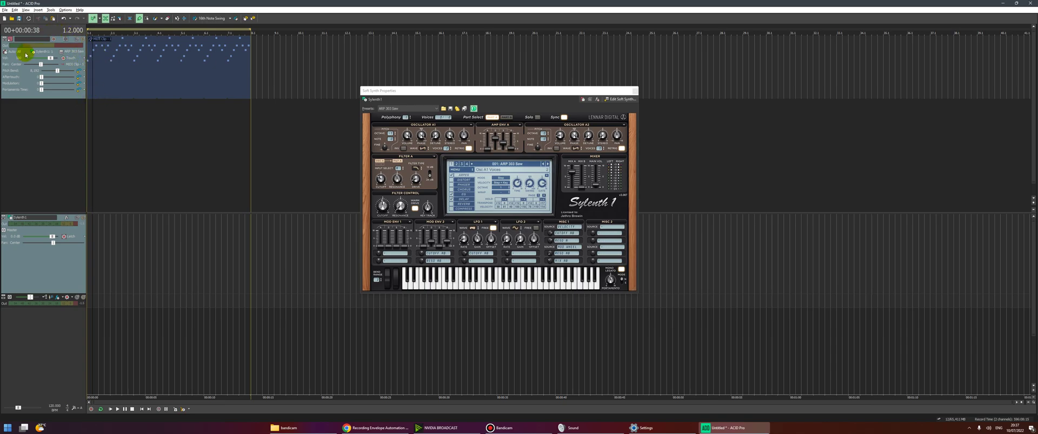
# Reposition the Sylenth1 synth window and audition the MIDI clip briefly from the start of the project
pyautogui.moveTo(394, 91); pyautogui.dragTo(311, 69)
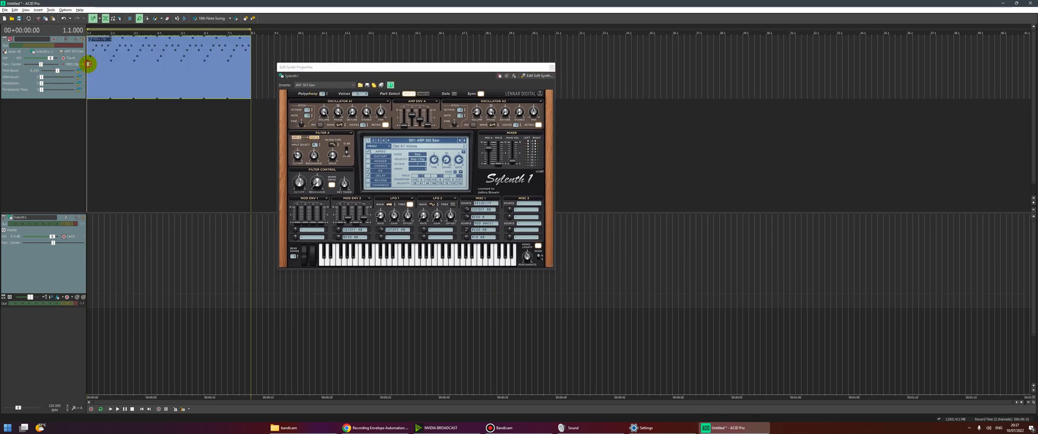
pyautogui.click(91, 66)
pyautogui.press('space')
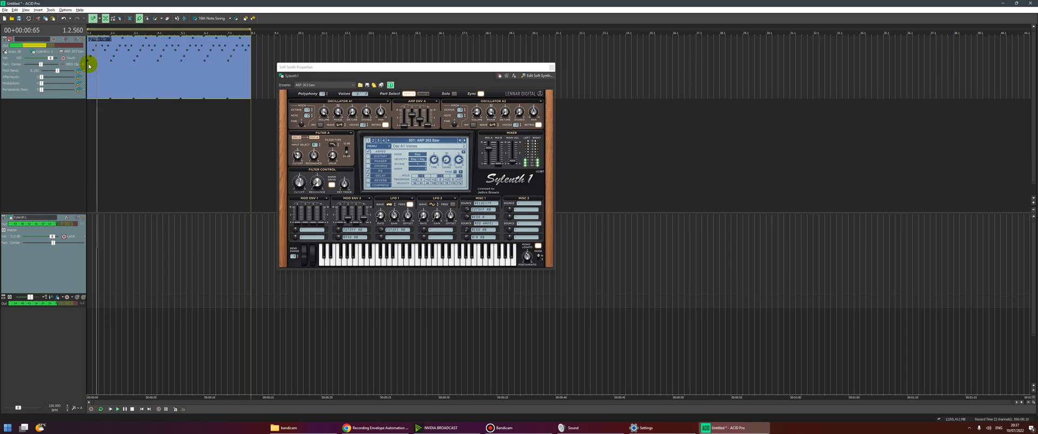
pyautogui.press('space')
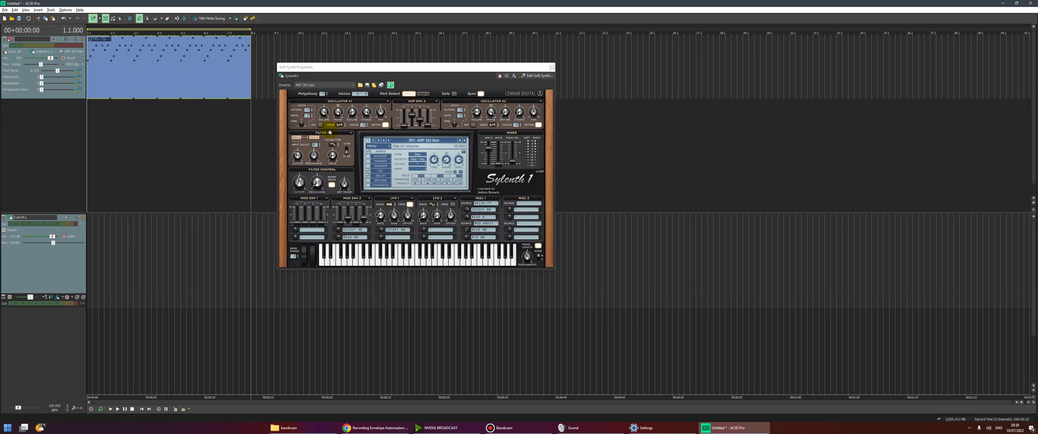
# Play the MIDI clip while varying Sylenth1's Filter A cutoff, and stop playback
pyautogui.moveTo(297, 156)
pyautogui.press('space')
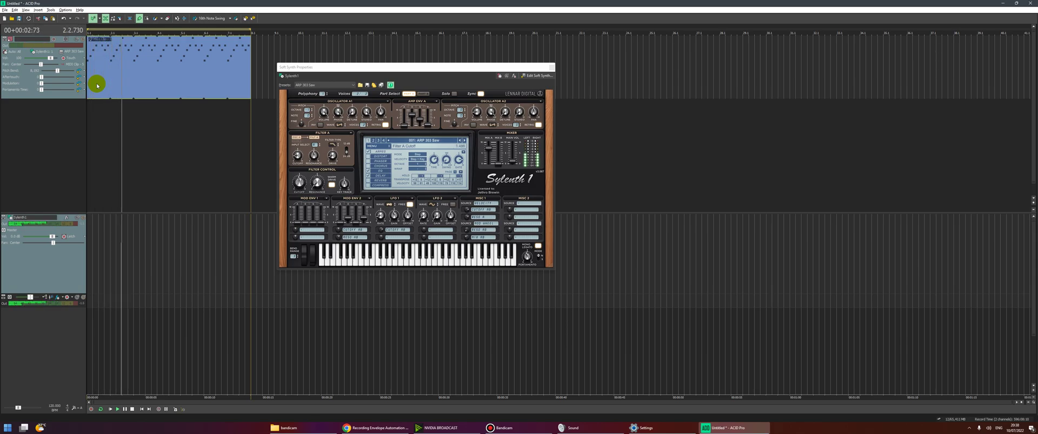
pyautogui.press('space')
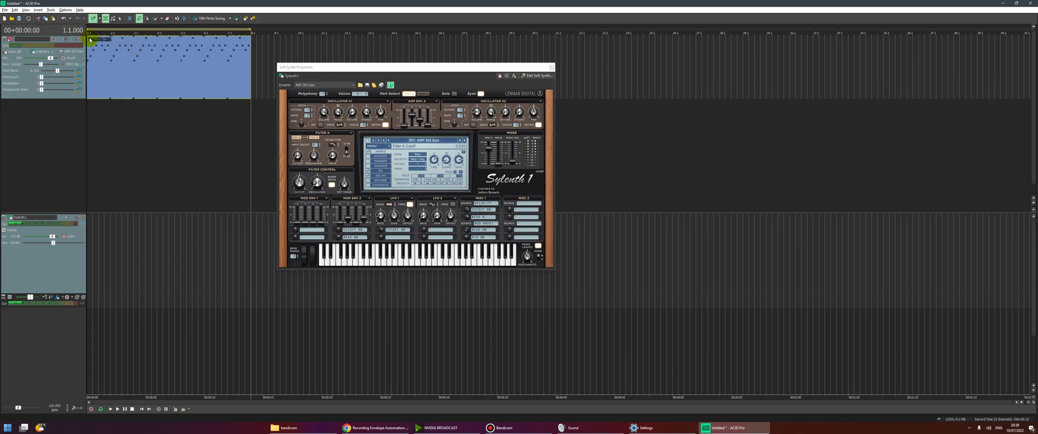
# Return the cursor to the project start and arm the MIDI track for recording
pyautogui.click(102, 48)
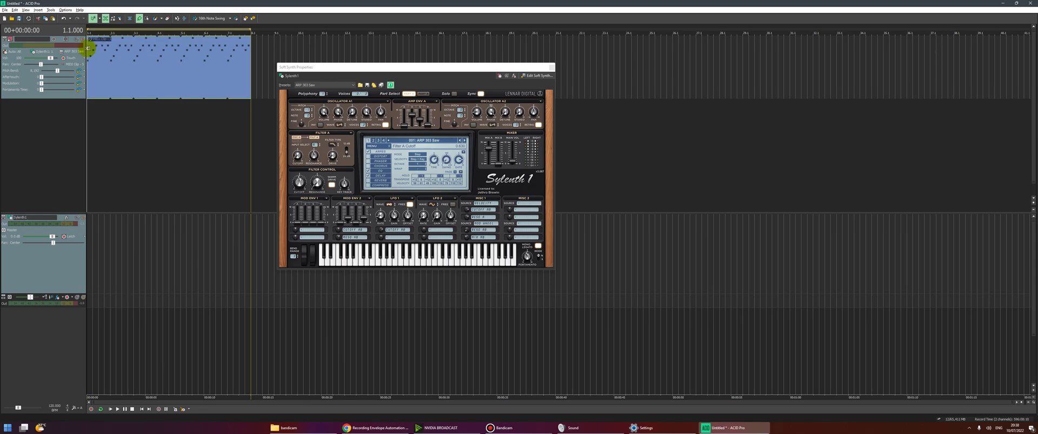
pyautogui.click(54, 40)
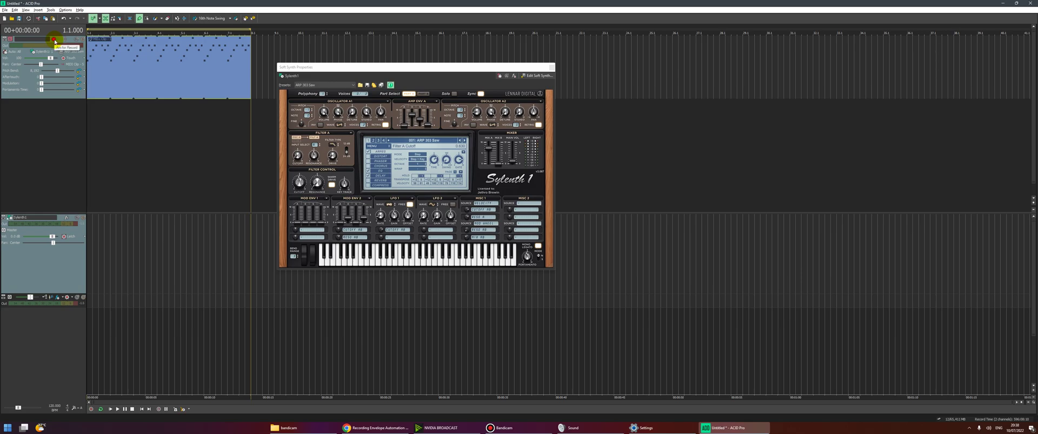
pyautogui.click(89, 116)
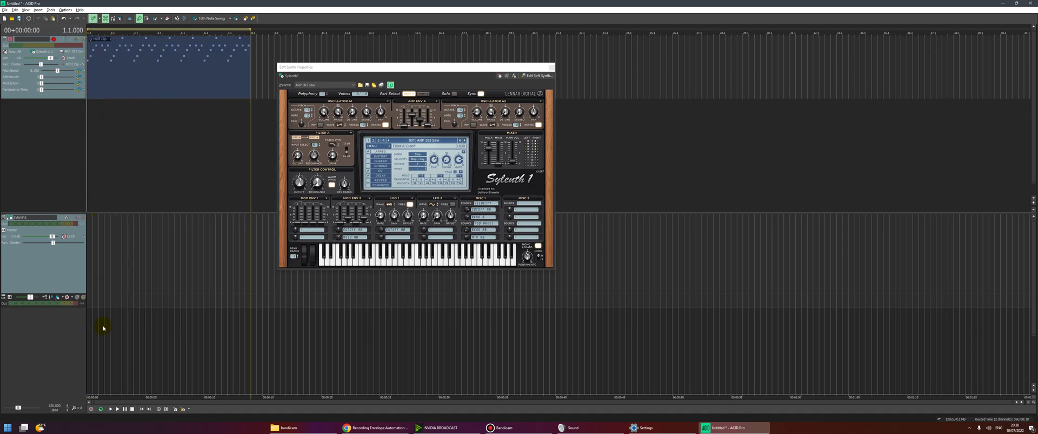
# Try recording a short take over the existing MIDI clip on the armed track
pyautogui.click(90, 410)
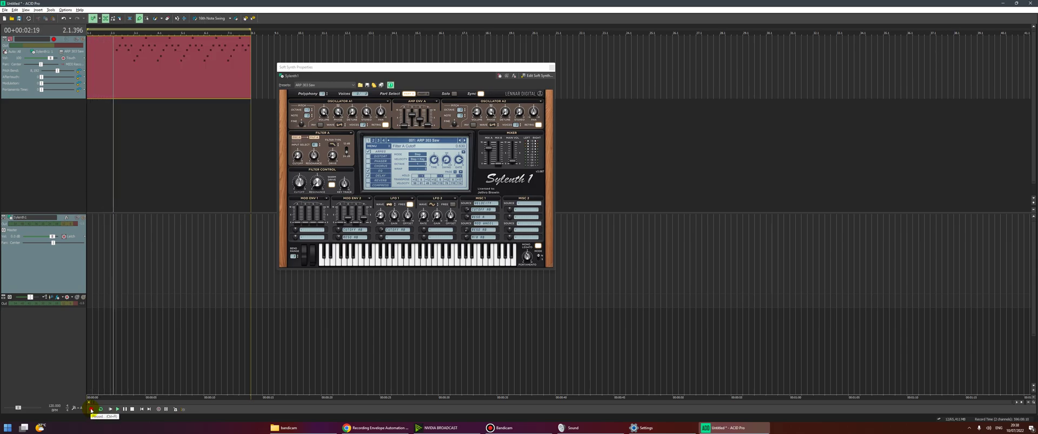
pyautogui.click(131, 409)
pyautogui.click(123, 48)
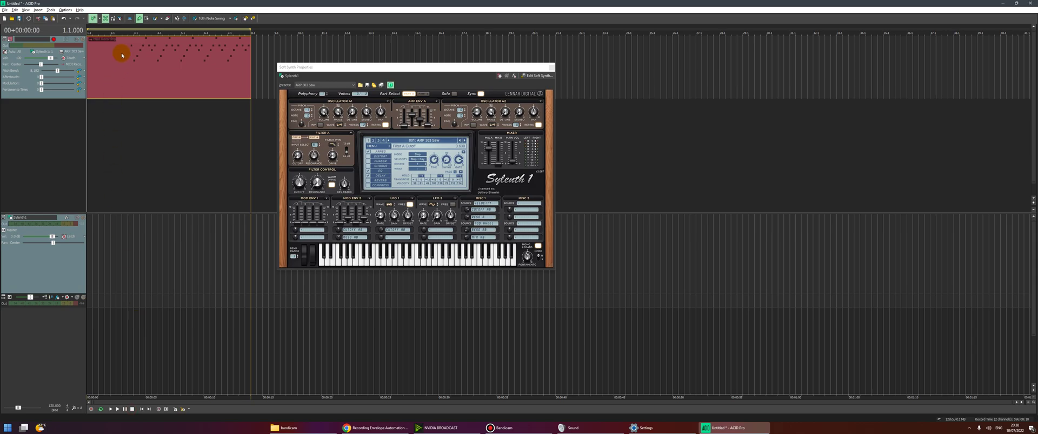
# Open the track's input filters and set the Message Filter to record unselected items
pyautogui.rightClick(11, 88)
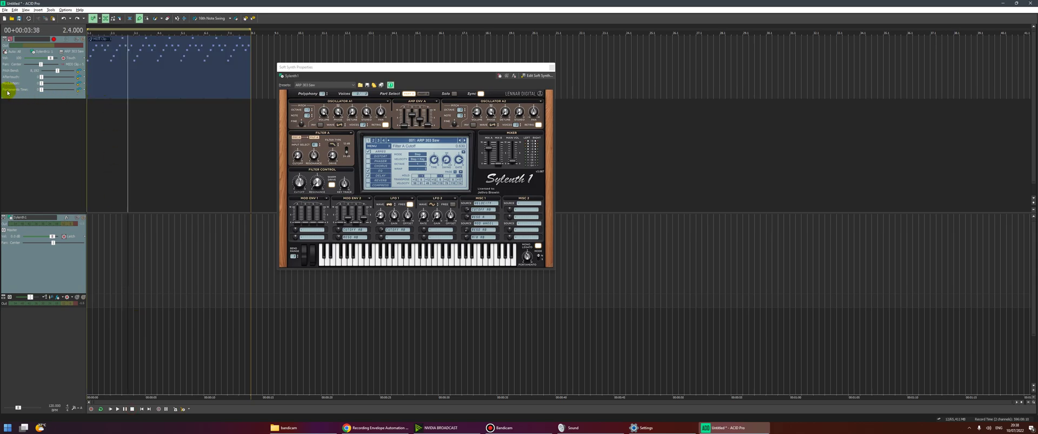
pyautogui.moveTo(45, 169)
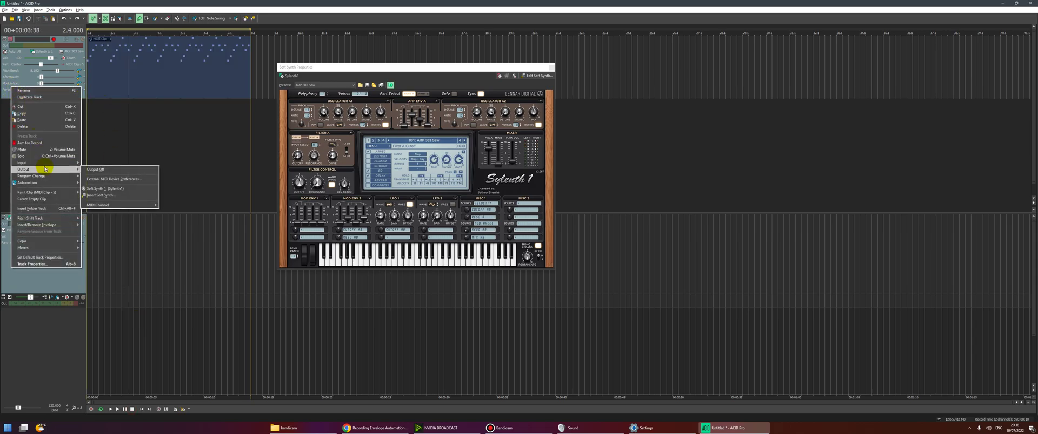
pyautogui.click(121, 220)
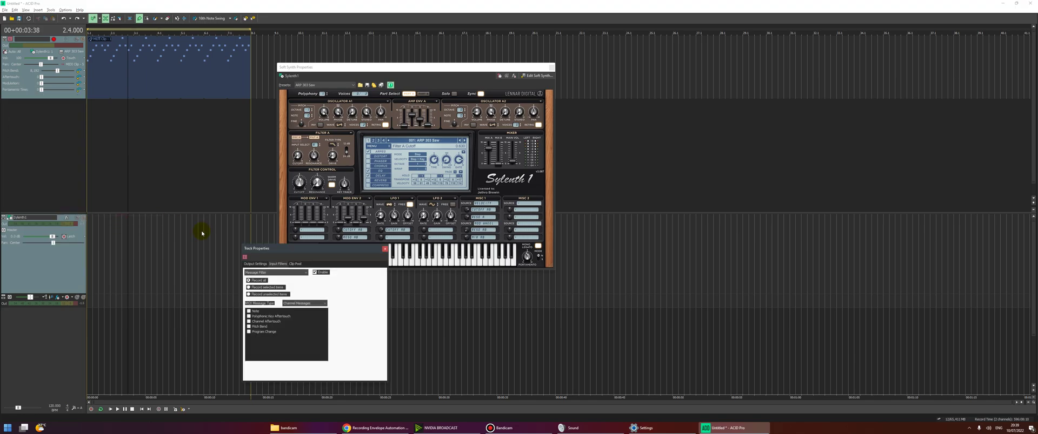
pyautogui.click(263, 295)
pyautogui.click(273, 274)
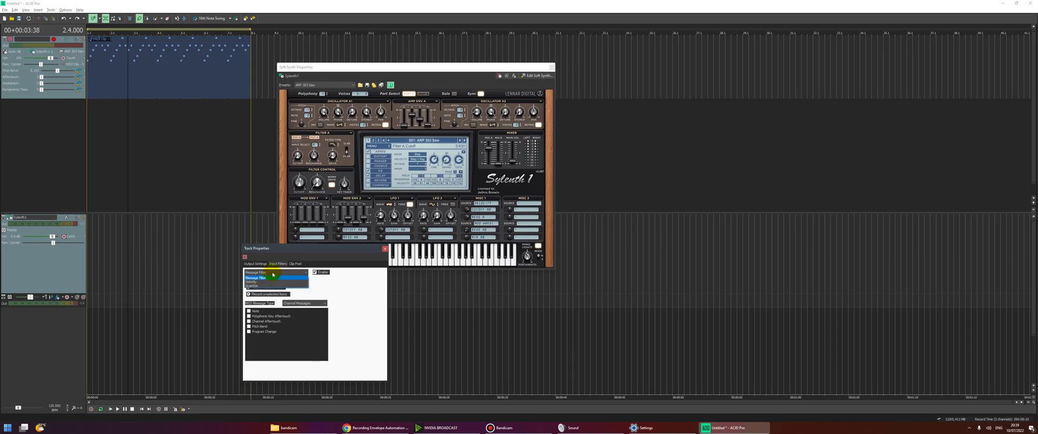
pyautogui.click(273, 275)
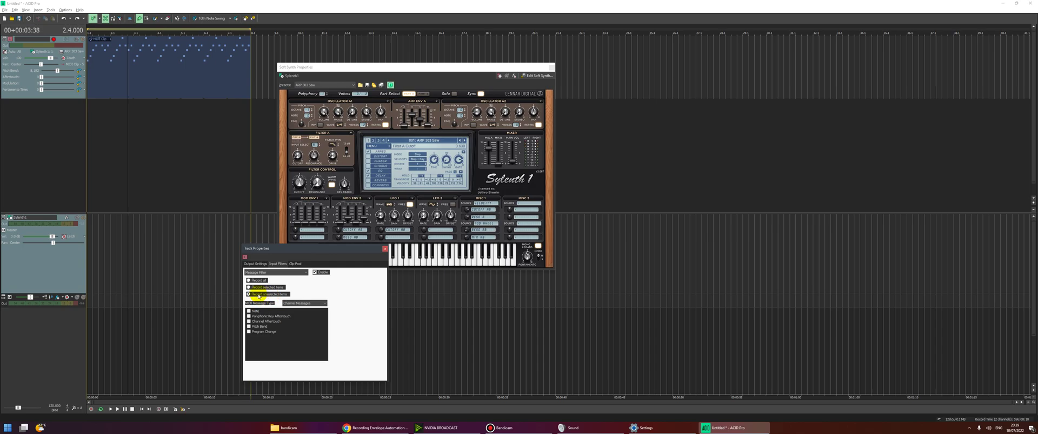
# Select Note, Polyphonic Key Aftertouch, Channel Aftertouch, Pitch Bend and Program Change in the filter, toggle Enable, and close the track properties
pyautogui.click(249, 311)
pyautogui.click(248, 317)
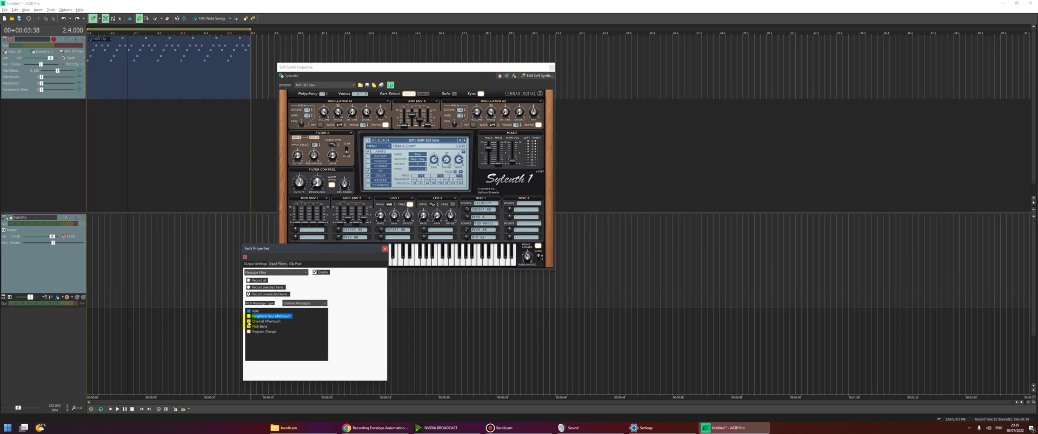
pyautogui.click(249, 321)
pyautogui.click(249, 327)
pyautogui.click(248, 332)
pyautogui.click(314, 274)
pyautogui.click(387, 250)
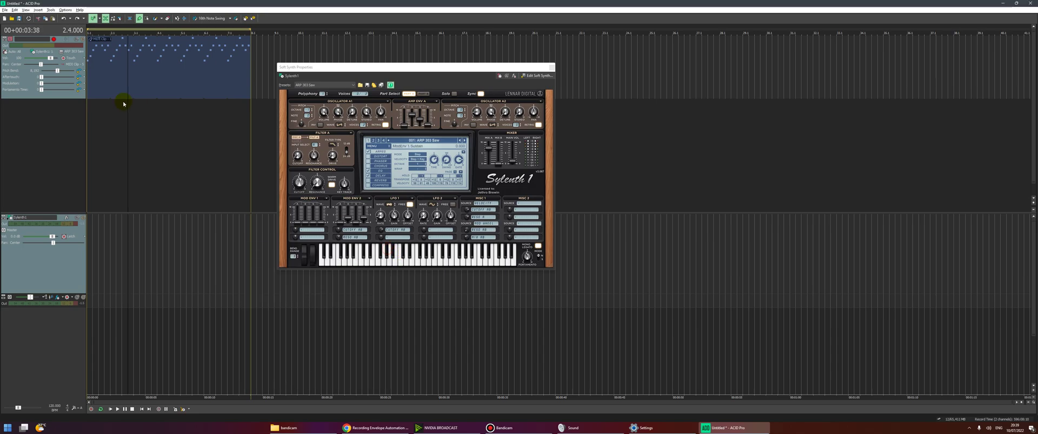
# Try recording over the MIDI clip from the project start with the filter settings, and undo the take
pyautogui.click(90, 88)
pyautogui.click(87, 87)
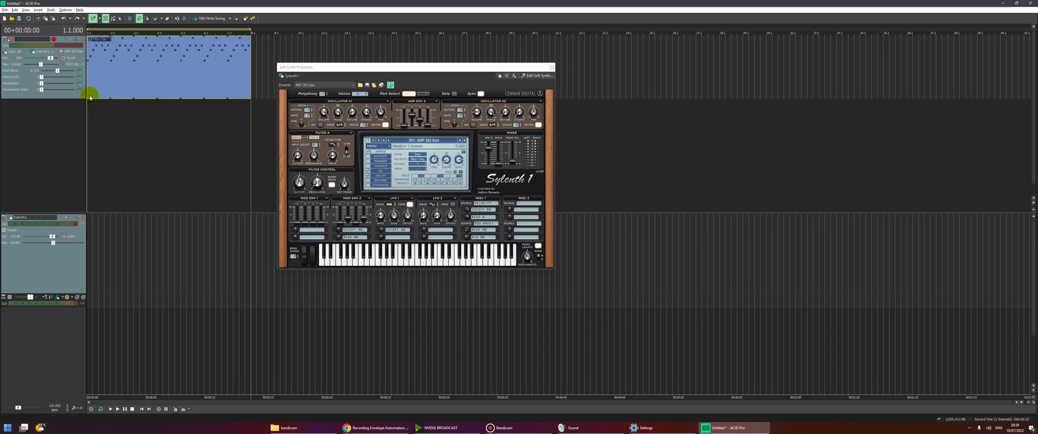
pyautogui.click(92, 410)
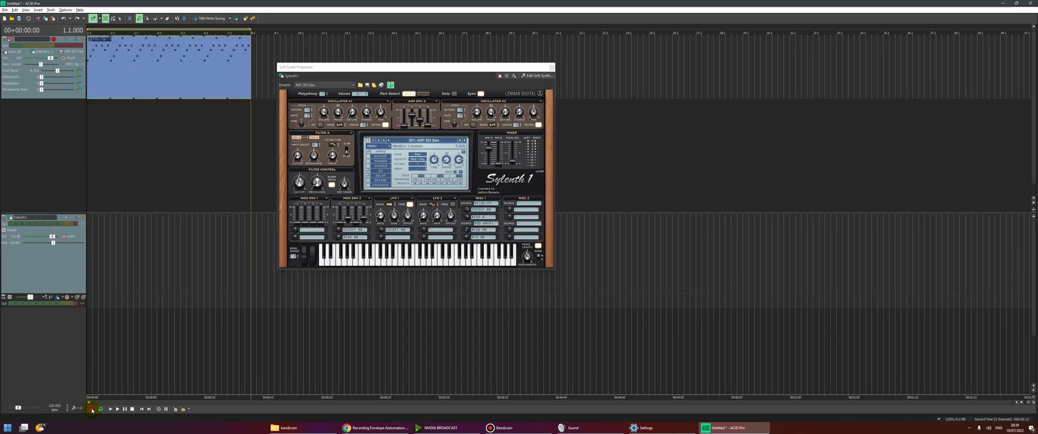
pyautogui.click(132, 409)
pyautogui.hotkey('ctrl', 'z')
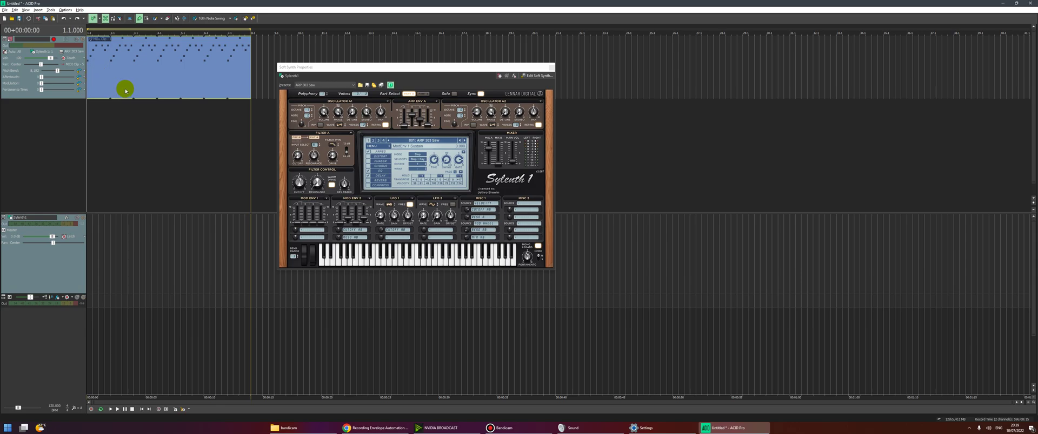
# Copy the MIDI clip onto a new track below the original and enlarge the new track's height
pyautogui.click(120, 73)
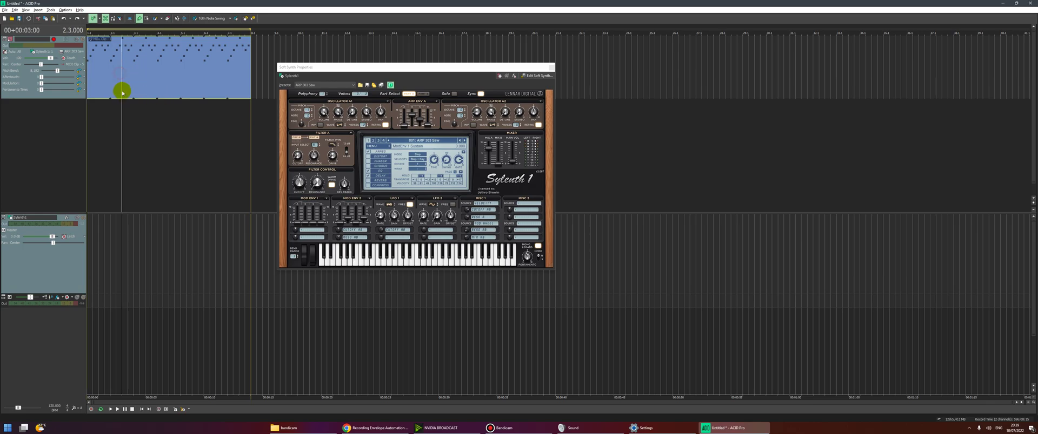
pyautogui.moveTo(102, 76); pyautogui.dragTo(103, 109)
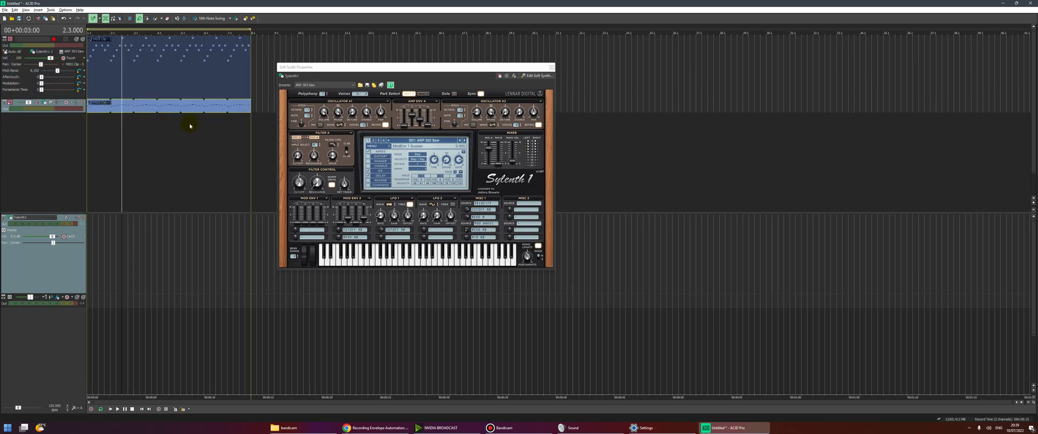
pyautogui.click(104, 64)
pyautogui.click(105, 82)
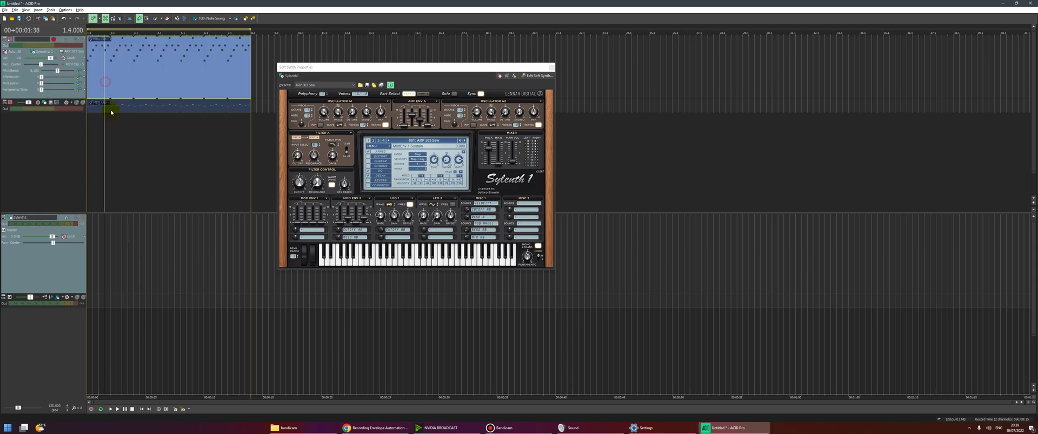
pyautogui.click(111, 112)
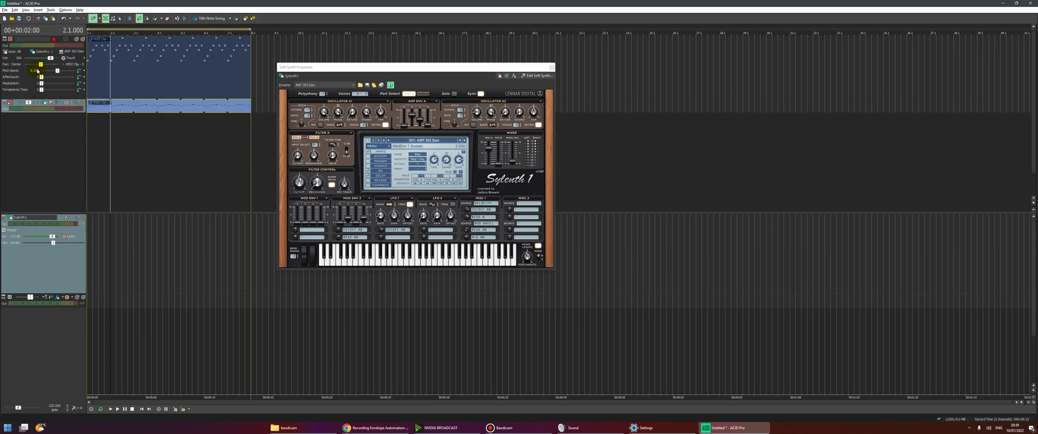
pyautogui.click(29, 112)
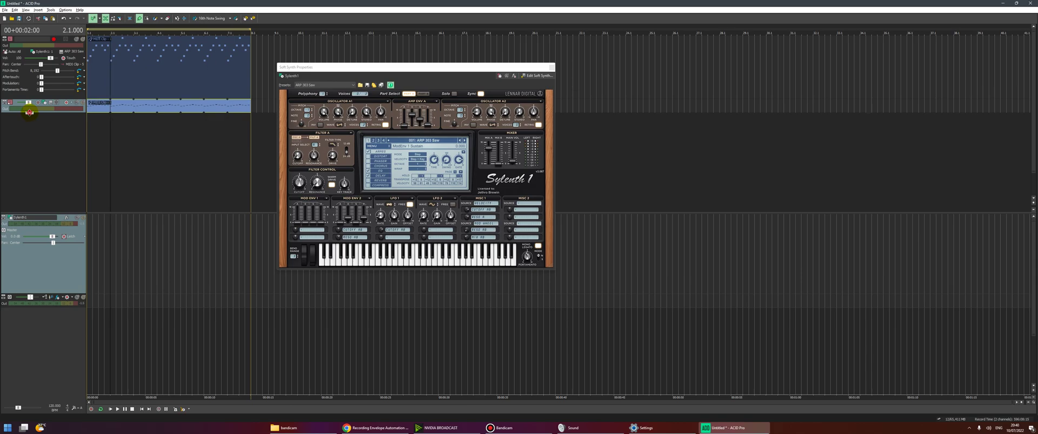
pyautogui.moveTo(29, 112); pyautogui.dragTo(28, 161)
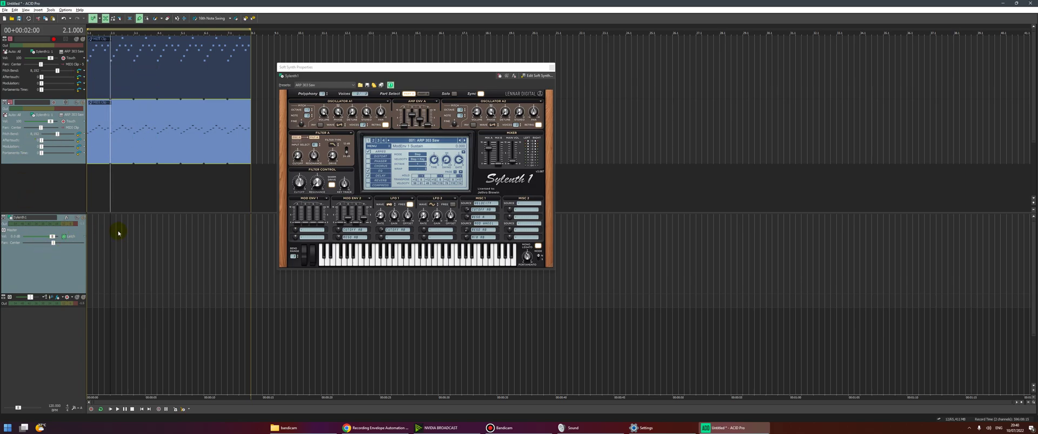
# Delete the original MIDI clip from the first track, keeping the copy on the second track
pyautogui.click(174, 84)
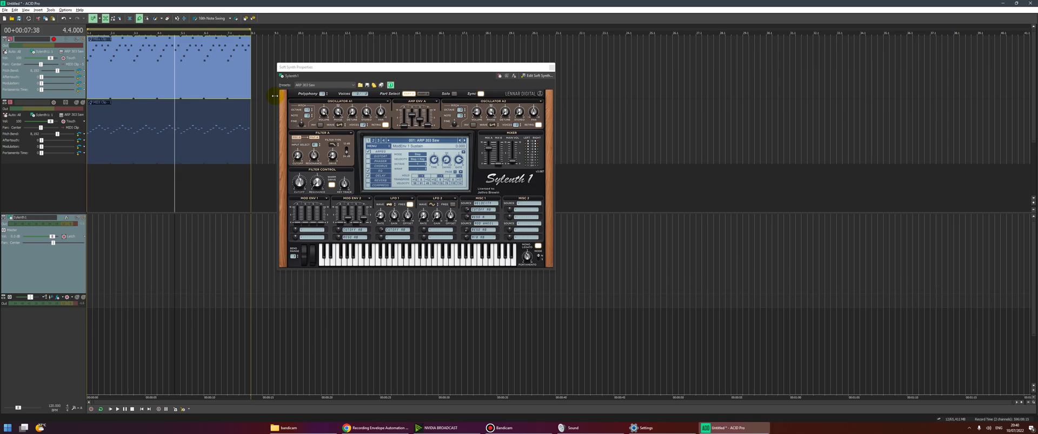
pyautogui.press('Delete')
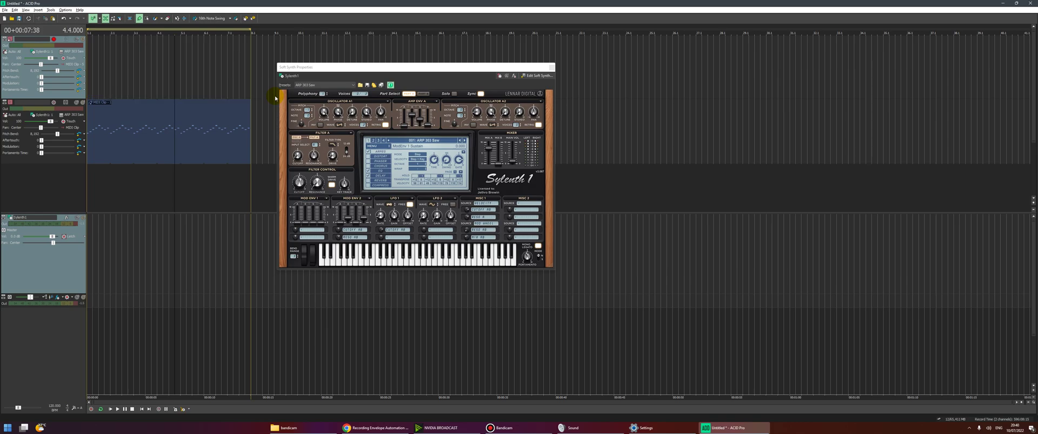
pyautogui.click(93, 61)
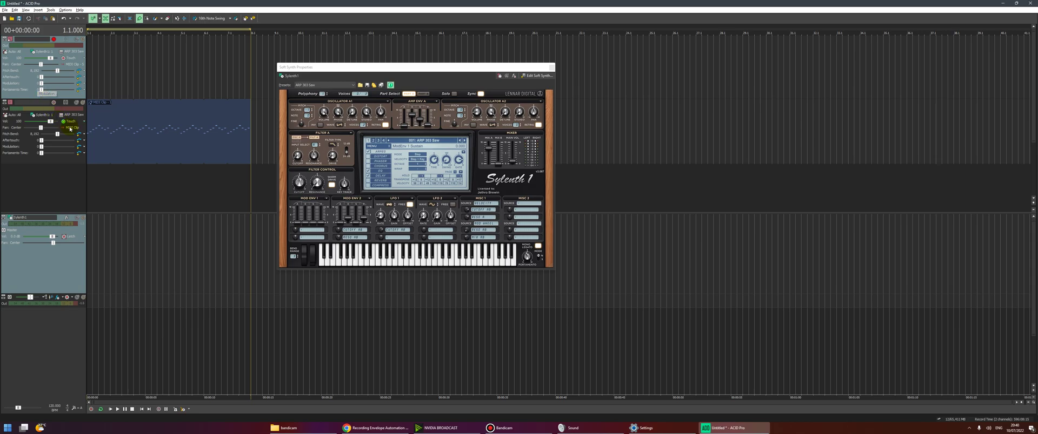
pyautogui.click(97, 116)
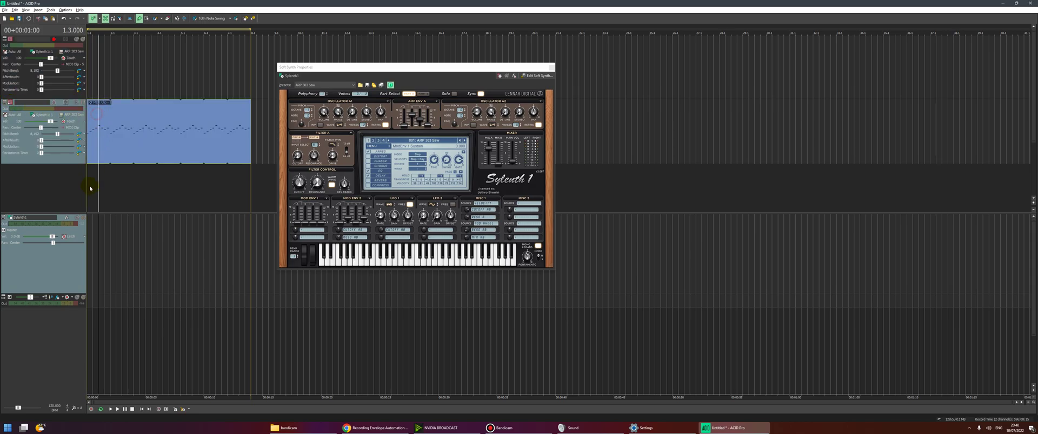
# Record controller automation on the empty armed first track from the project start while the second track's notes play
pyautogui.click(5, 89)
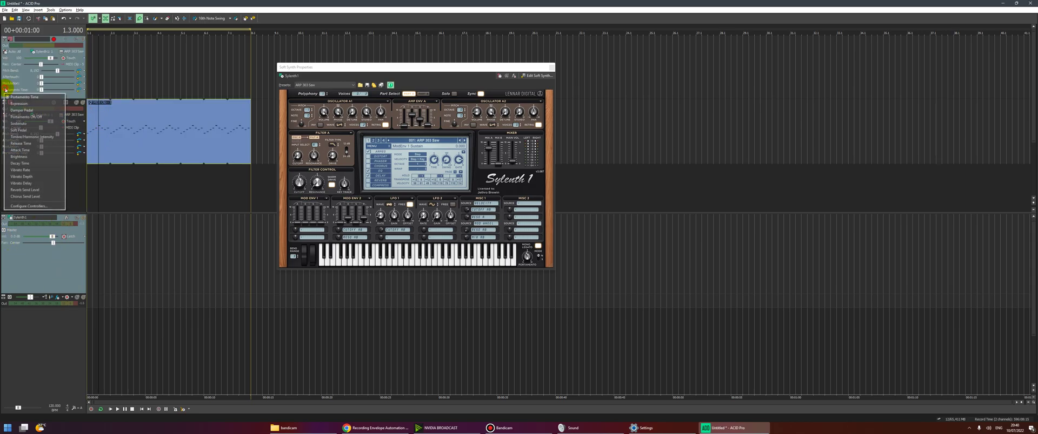
pyautogui.click(82, 100)
pyautogui.click(87, 85)
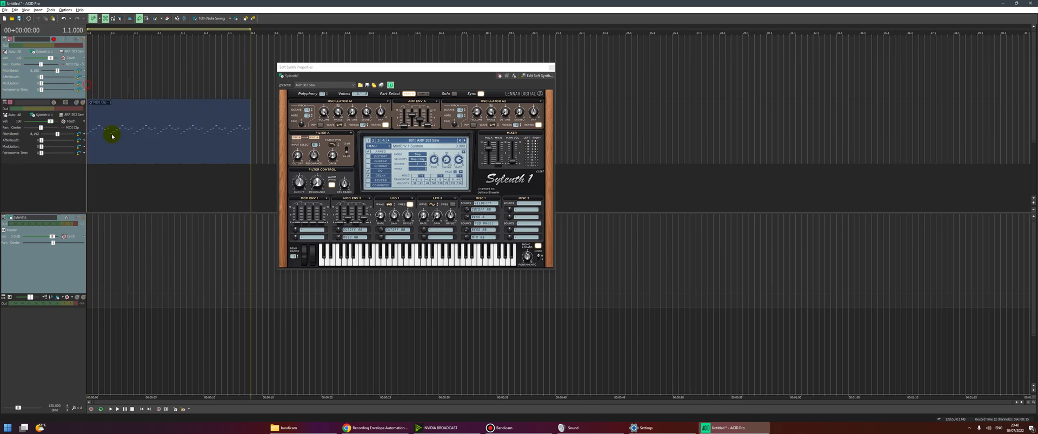
pyautogui.click(112, 136)
pyautogui.click(90, 410)
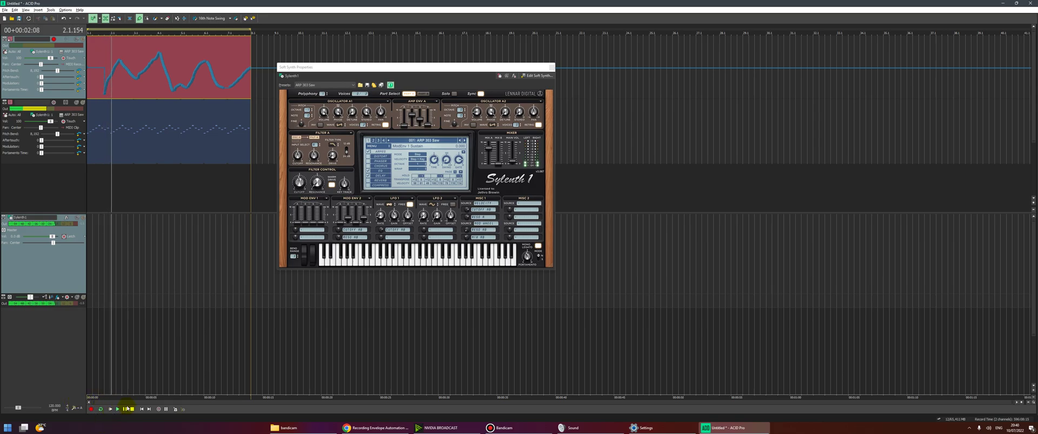
pyautogui.click(131, 411)
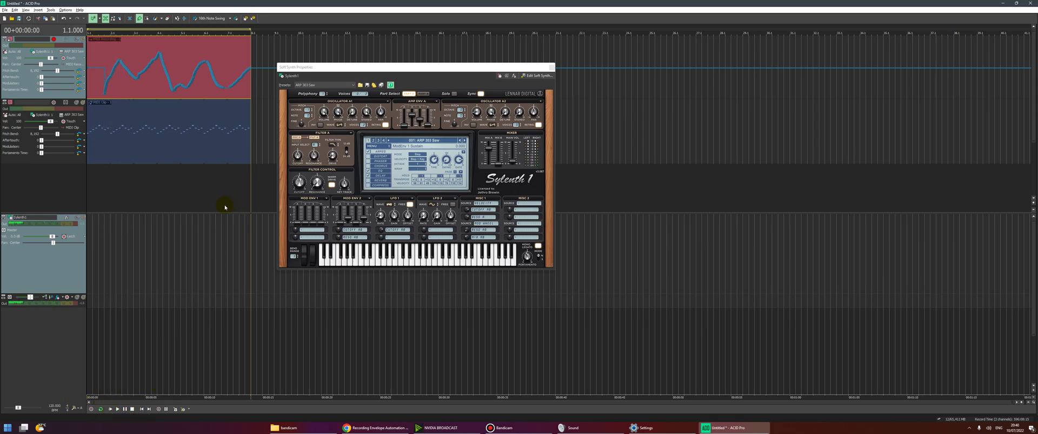
# Disarm the first track and play back the recorded automation together with the MIDI clip
pyautogui.click(107, 74)
pyautogui.click(54, 38)
pyautogui.click(116, 411)
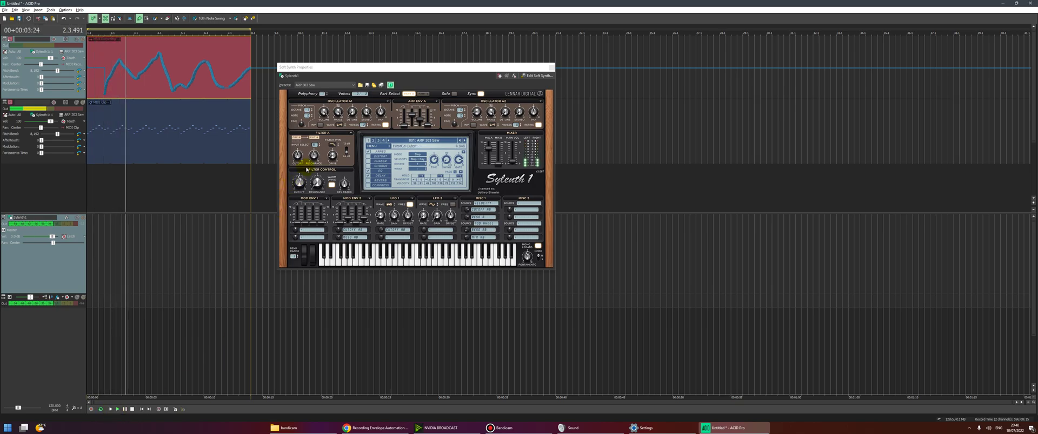
# Stop the playback and view the available options for an automation envelope point on the first track
pyautogui.click(132, 409)
pyautogui.click(129, 87)
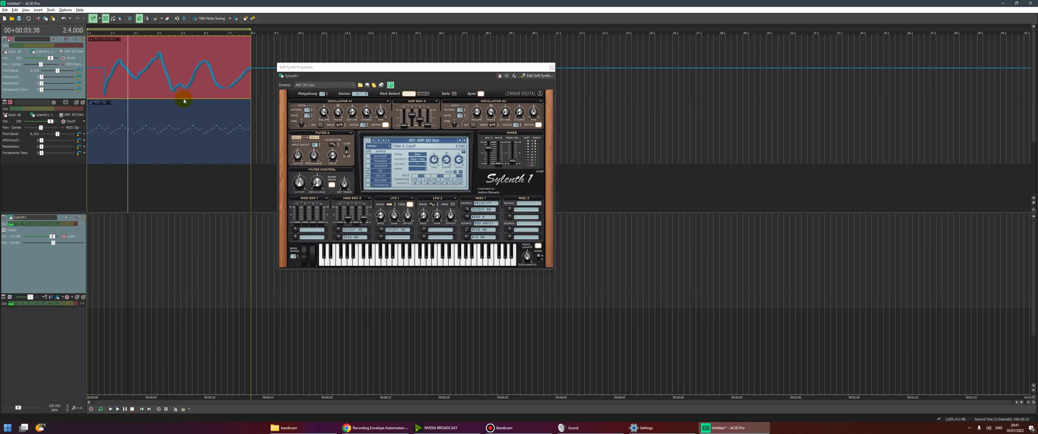
pyautogui.rightClick(131, 77)
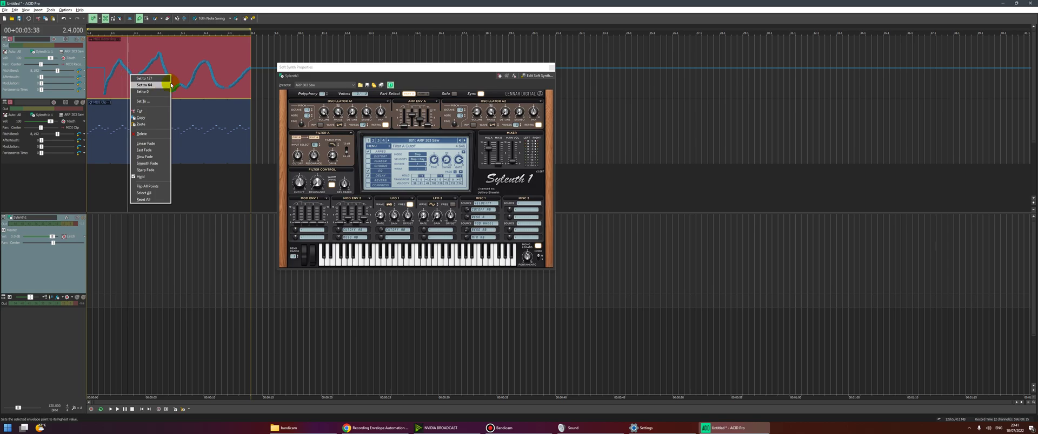
pyautogui.click(203, 59)
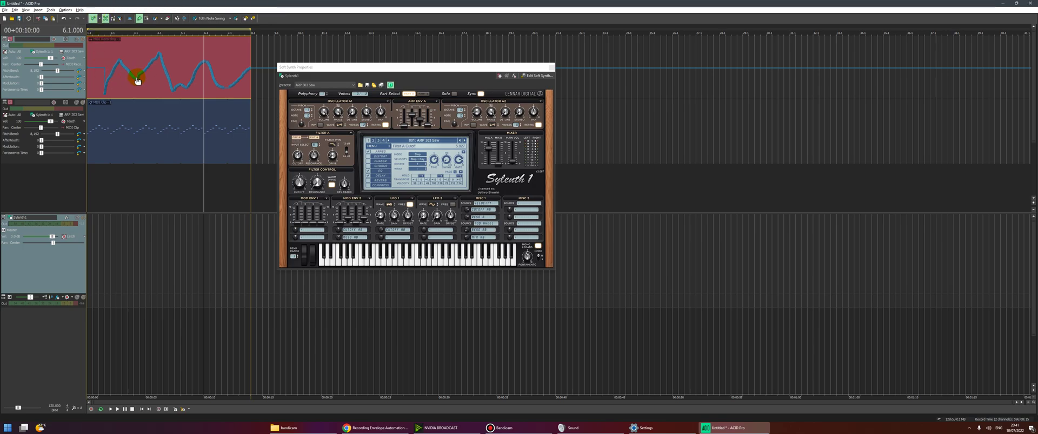
pyautogui.moveTo(137, 80)
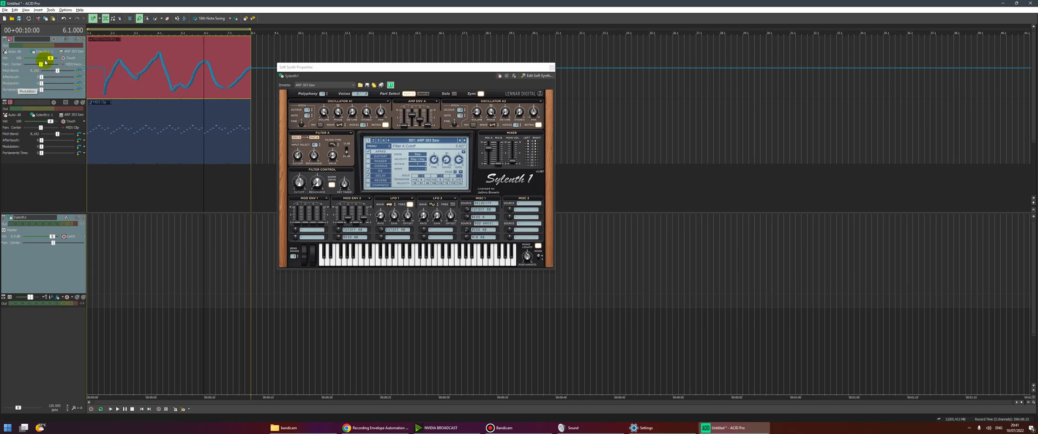
pyautogui.click(19, 84)
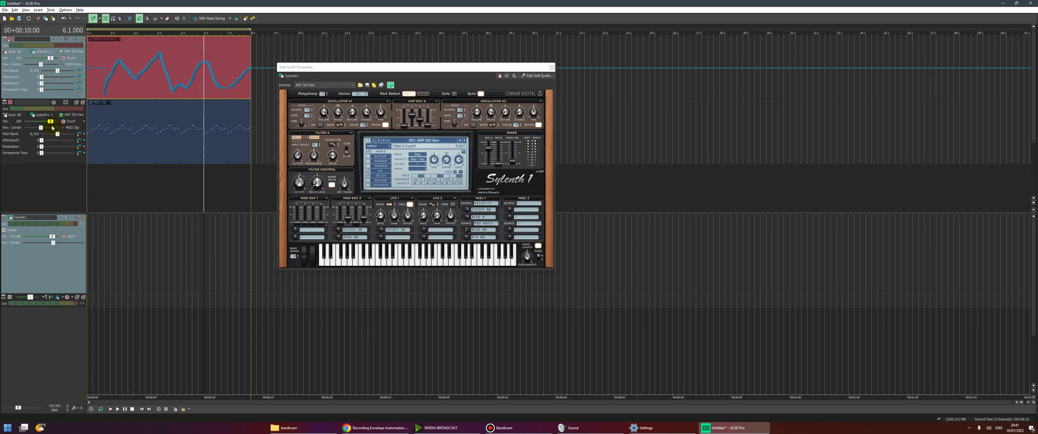
pyautogui.click(135, 79)
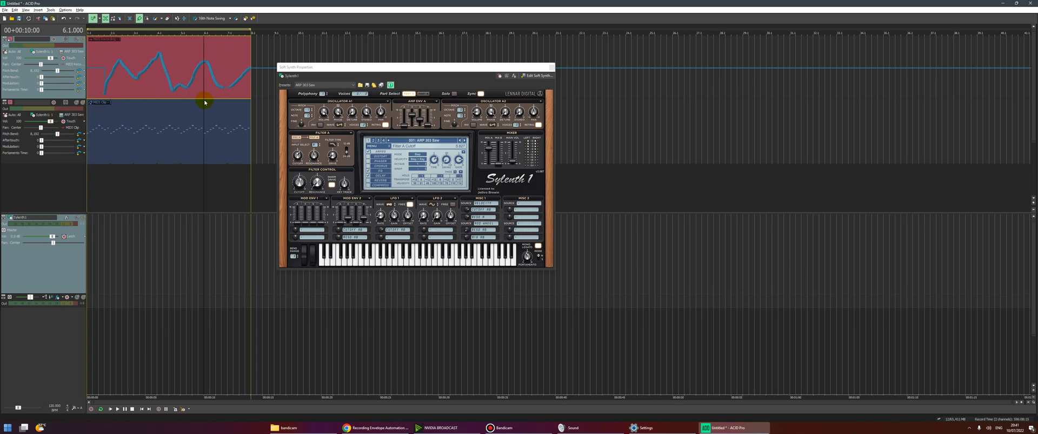
# Delete the recorded clip from the first track and move the MIDI note clip up from the second track in its place
pyautogui.click(141, 56)
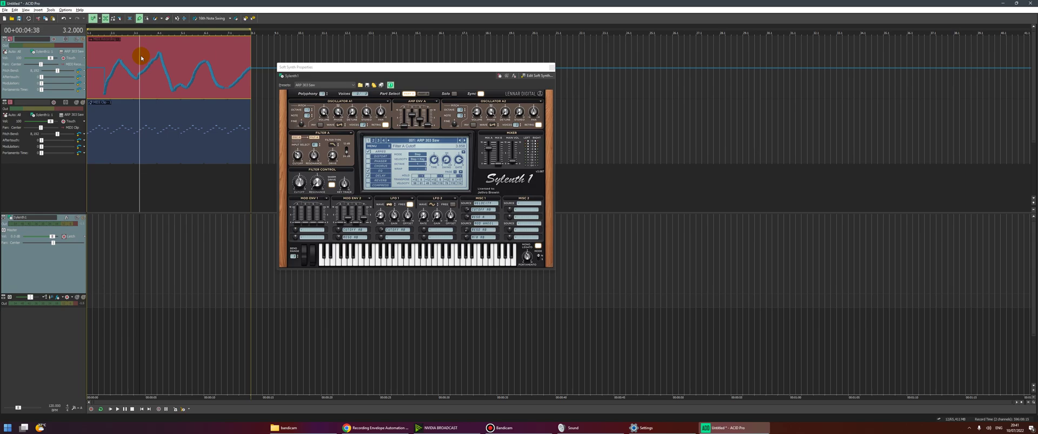
pyautogui.click(168, 122)
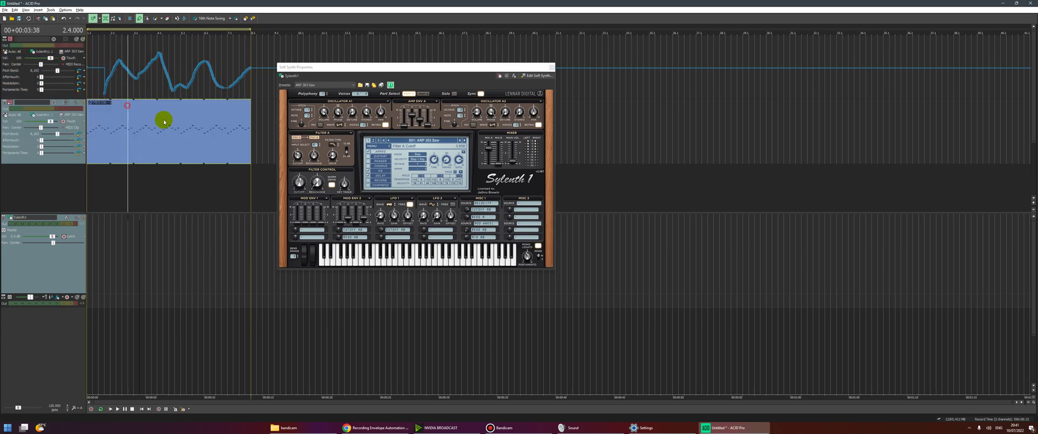
pyautogui.click(167, 63)
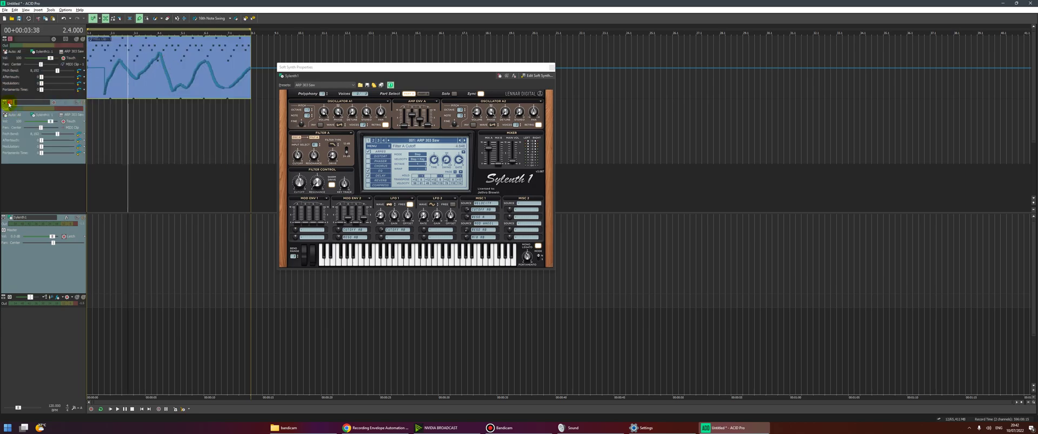
# Delete the emptied second track and make the remaining MIDI track slightly taller
pyautogui.press('Delete')
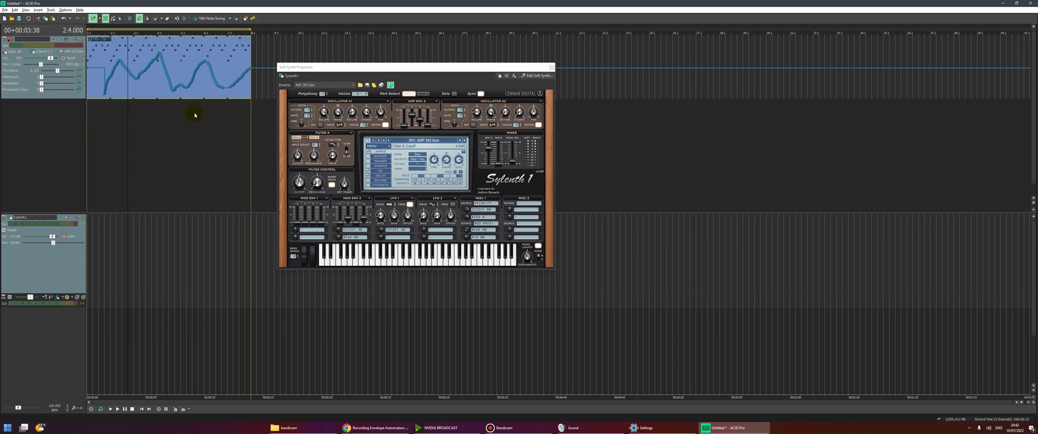
pyautogui.moveTo(70, 99); pyautogui.dragTo(85, 115)
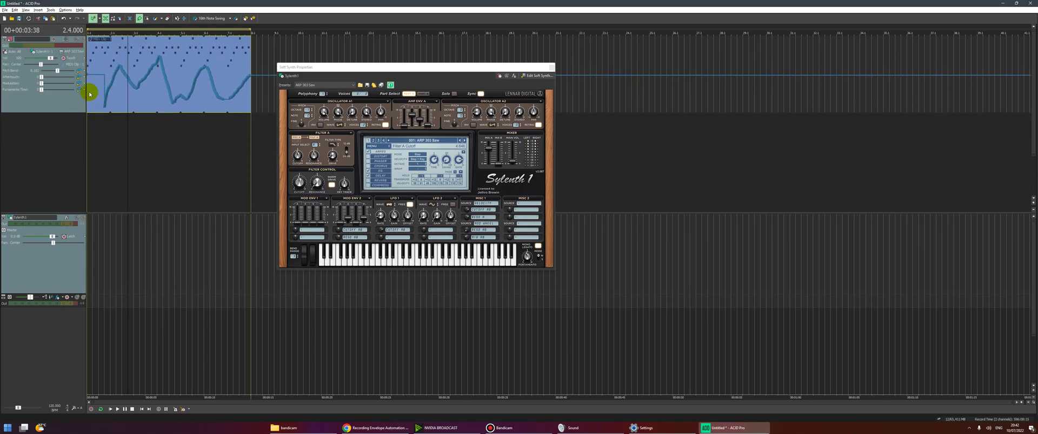
# Play back the MIDI clip with its automation from bar 2 and stop the playback
pyautogui.click(91, 93)
pyautogui.click(112, 69)
pyautogui.press('space')
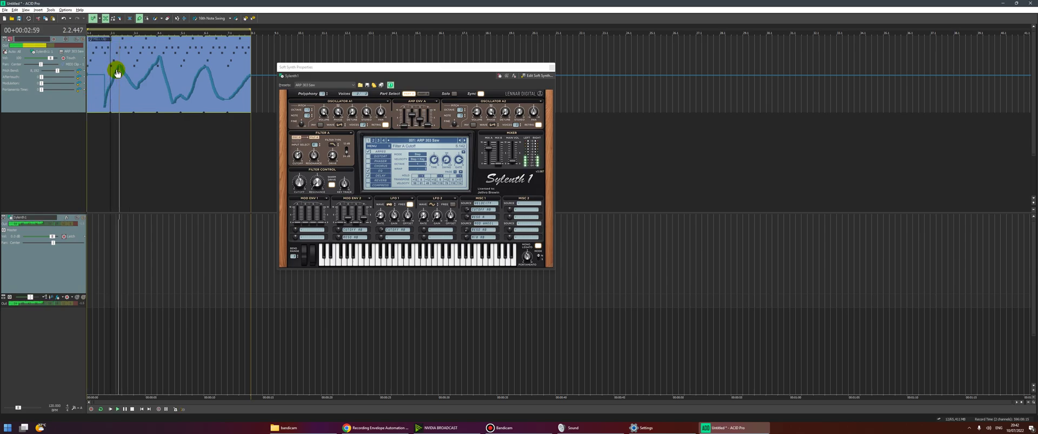
pyautogui.moveTo(117, 73)
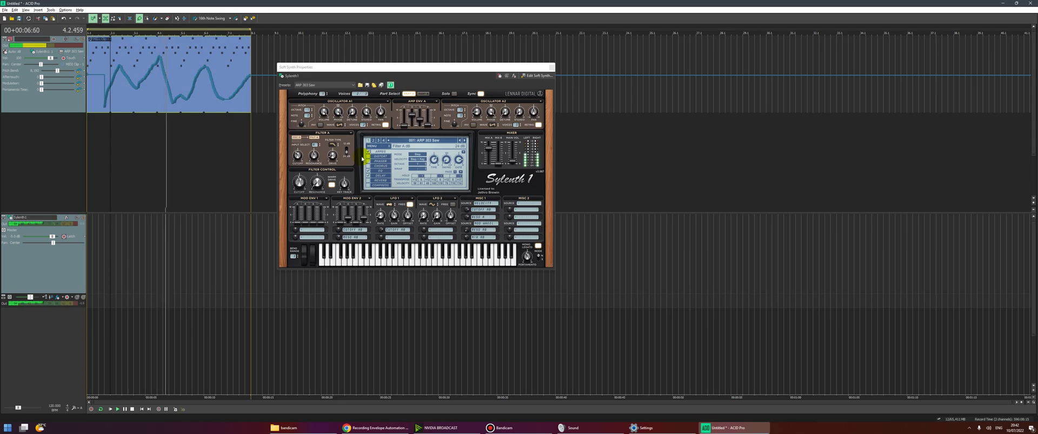
pyautogui.press('space')
pyautogui.click(112, 80)
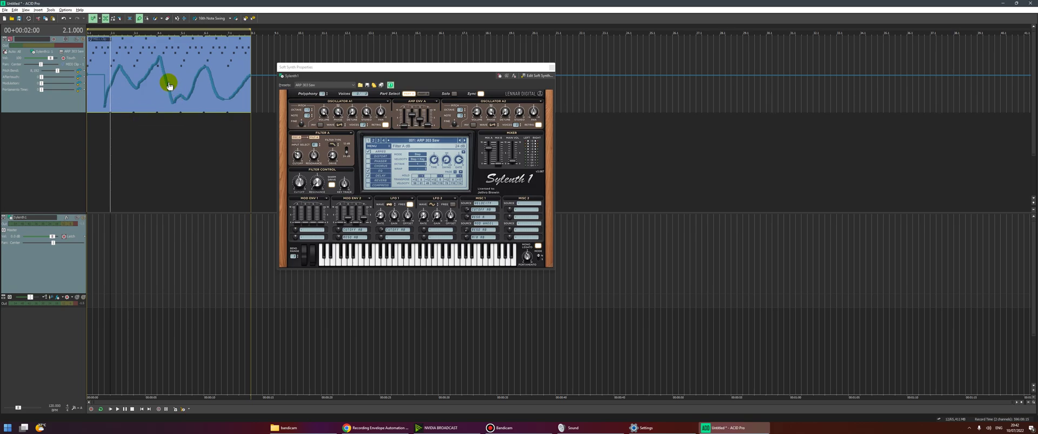
# Examine the recorded automation points up close, moving the Sylenth1 window away from the envelope
pyautogui.moveTo(168, 85)
pyautogui.moveTo(176, 100); pyautogui.dragTo(181, 109)
pyautogui.moveTo(162, 84)
pyautogui.scroll(5, 163, 83)
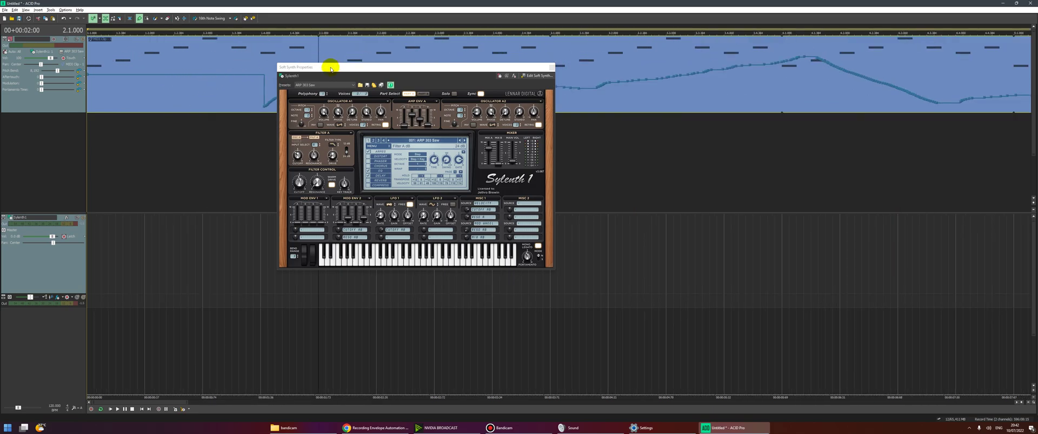
pyautogui.moveTo(331, 69); pyautogui.dragTo(481, 91)
pyautogui.scroll(-5, 330, 101)
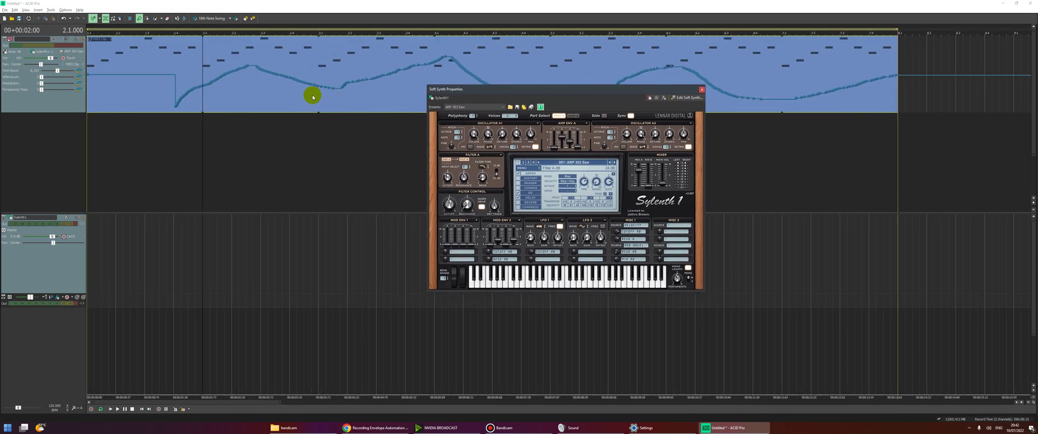
pyautogui.scroll(-4, 312, 98)
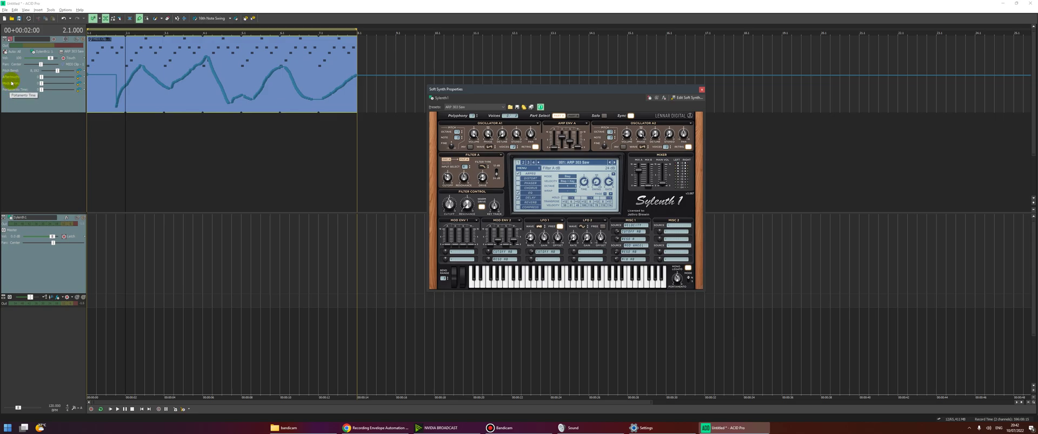
# Reduce the MIDI track's height and switch its Portamento Time controller fader to Brightness
pyautogui.click(22, 113)
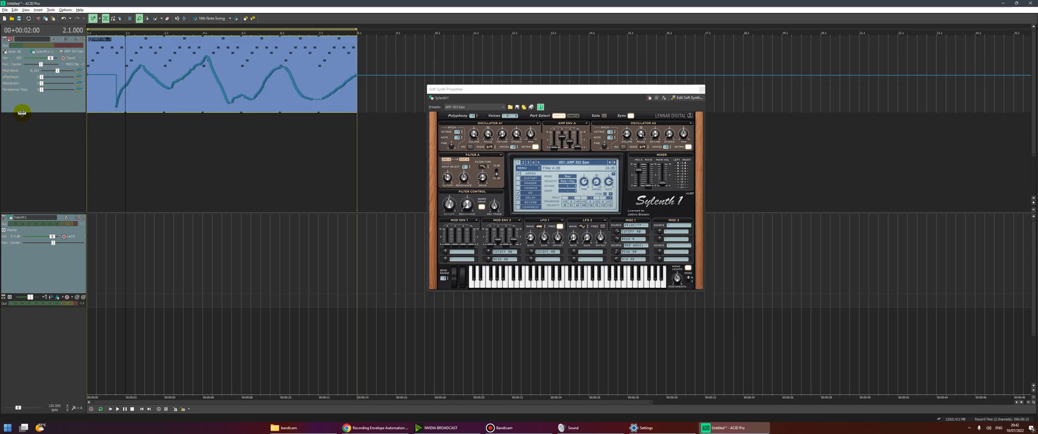
pyautogui.moveTo(22, 113); pyautogui.dragTo(18, 85)
pyautogui.click(10, 92)
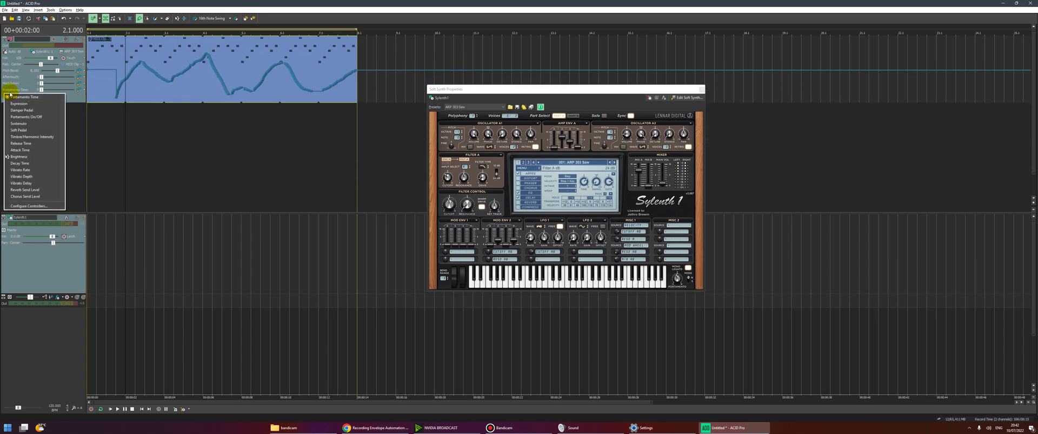
pyautogui.click(10, 94)
pyautogui.click(14, 91)
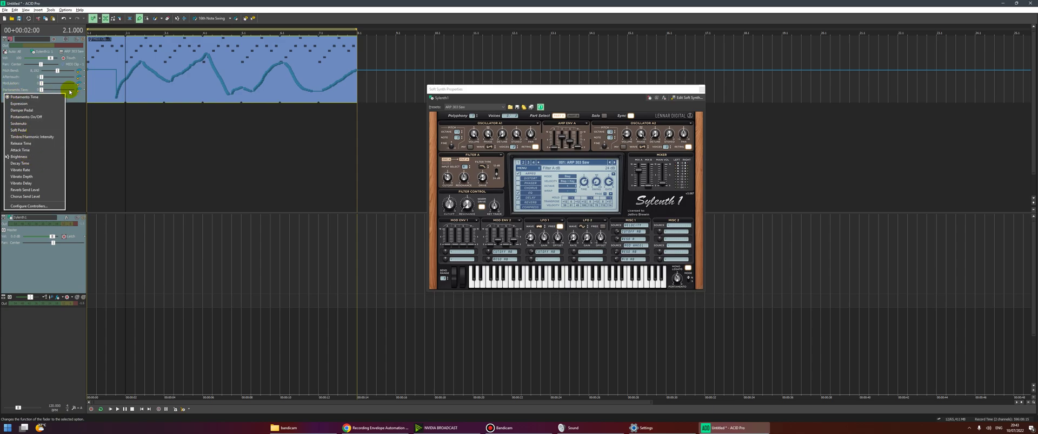
pyautogui.click(27, 157)
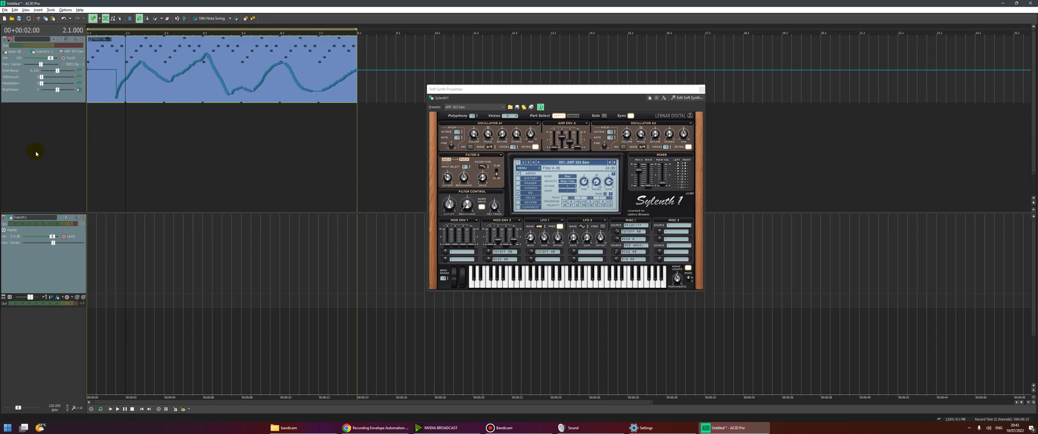
# Thin the Brightness envelope data and reshape the curve by raising the peak in bar 2 and the point at bar 5
pyautogui.rightClick(82, 92)
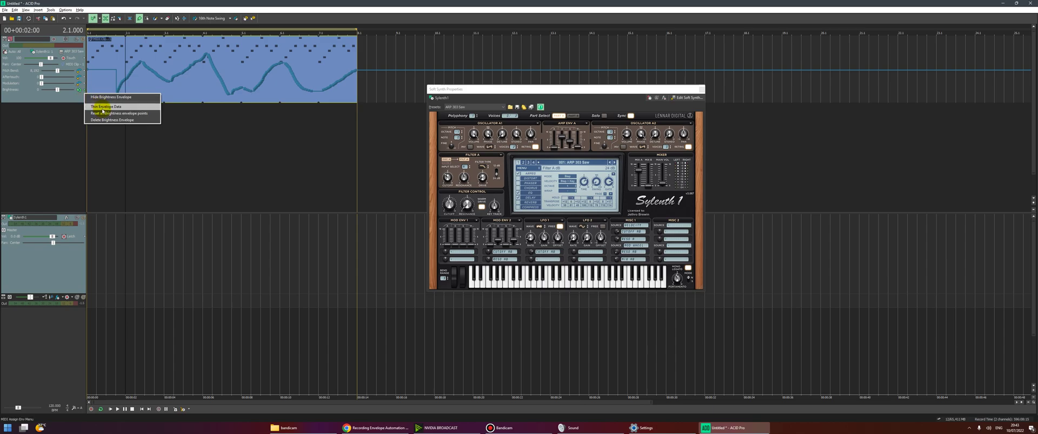
pyautogui.click(133, 107)
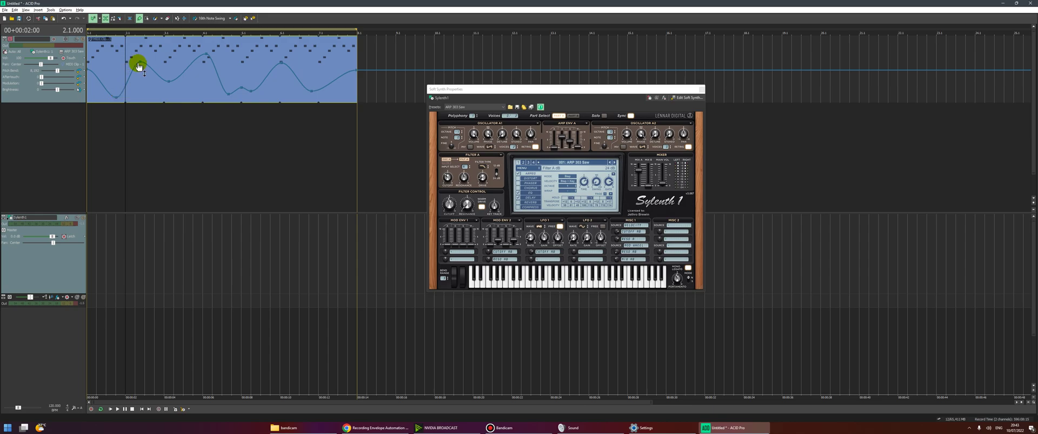
pyautogui.moveTo(140, 63)
pyautogui.moveTo(140, 66); pyautogui.dragTo(145, 57)
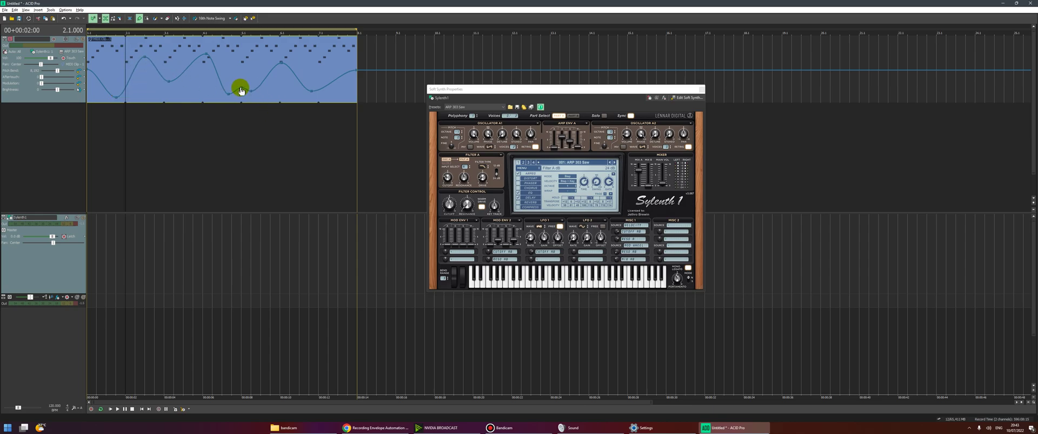
pyautogui.moveTo(242, 87); pyautogui.dragTo(242, 74)
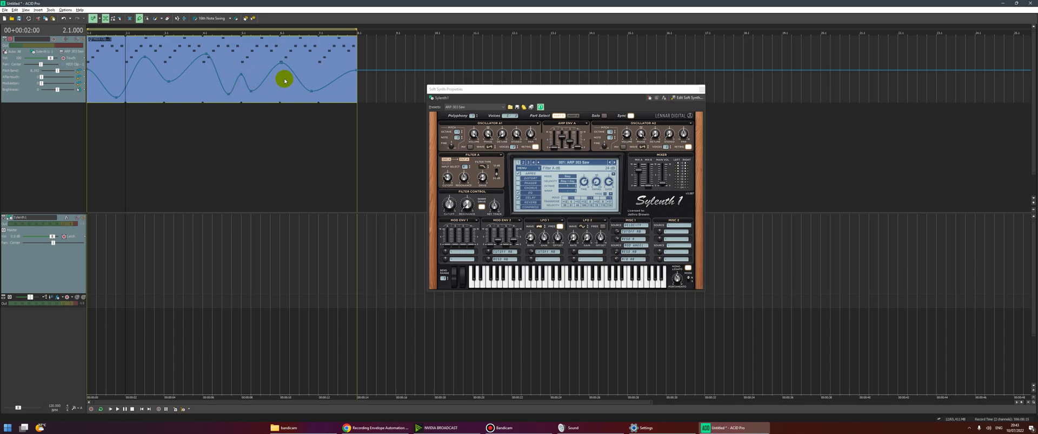